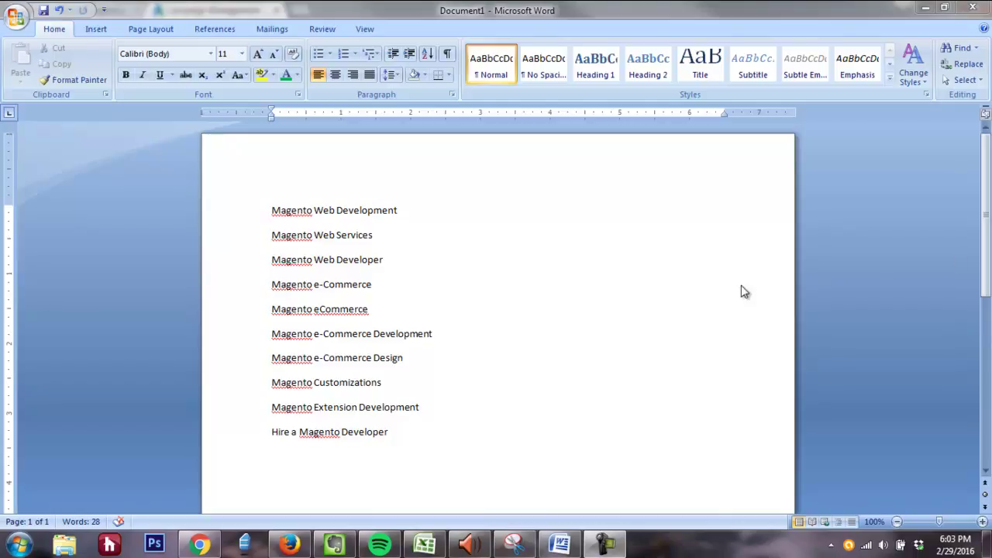
Step: Switch to Google AdWords in Chrome, open Keyword Planner and expand the search for new keywords using a phrase, website or category
{"action": "left_click", "coordinate": [199, 545]}
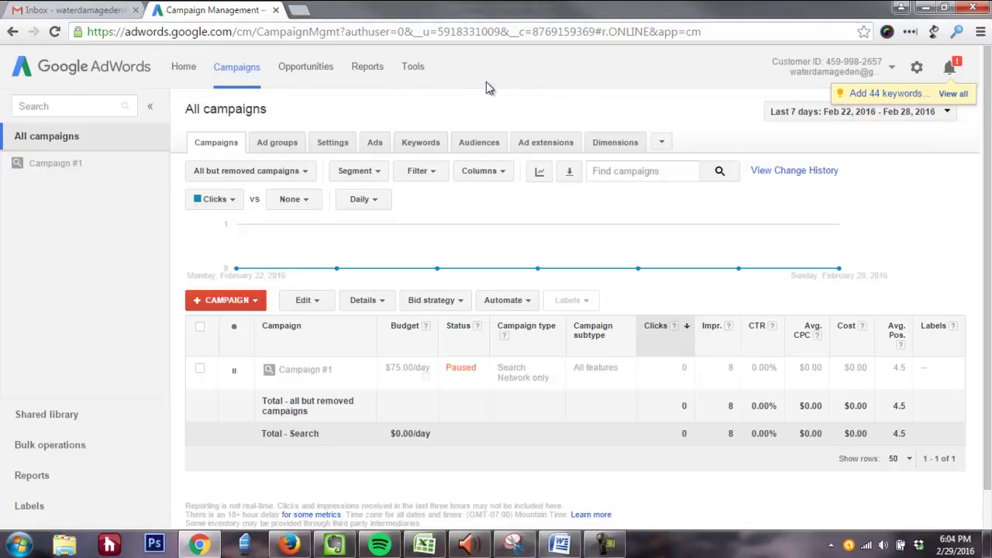
{"action": "left_click", "coordinate": [415, 68]}
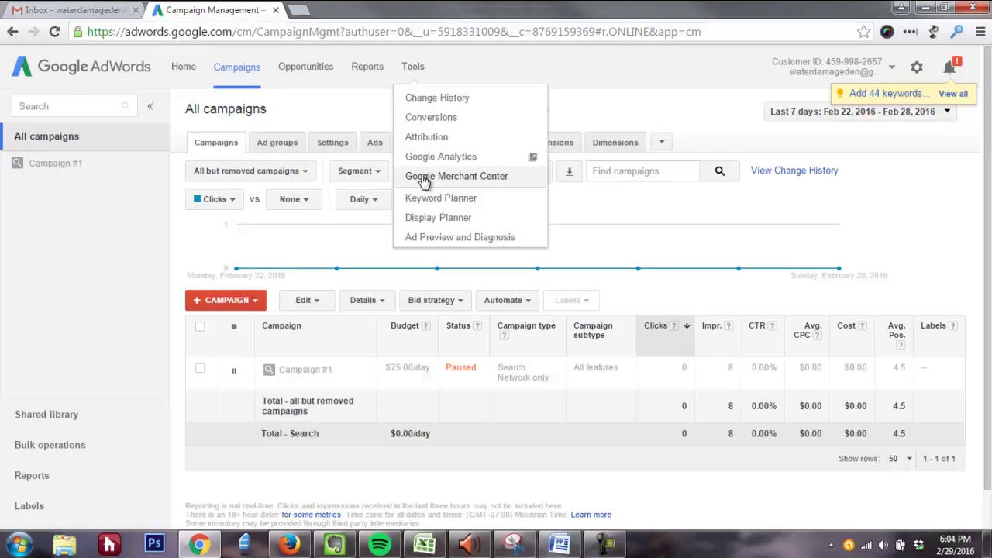
{"action": "left_click", "coordinate": [517, 203]}
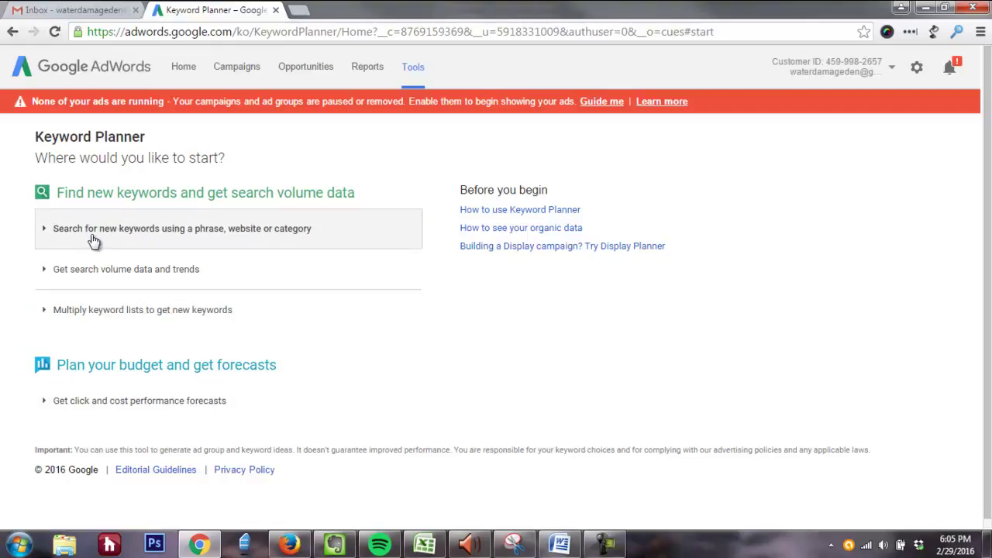
{"action": "left_click", "coordinate": [165, 237]}
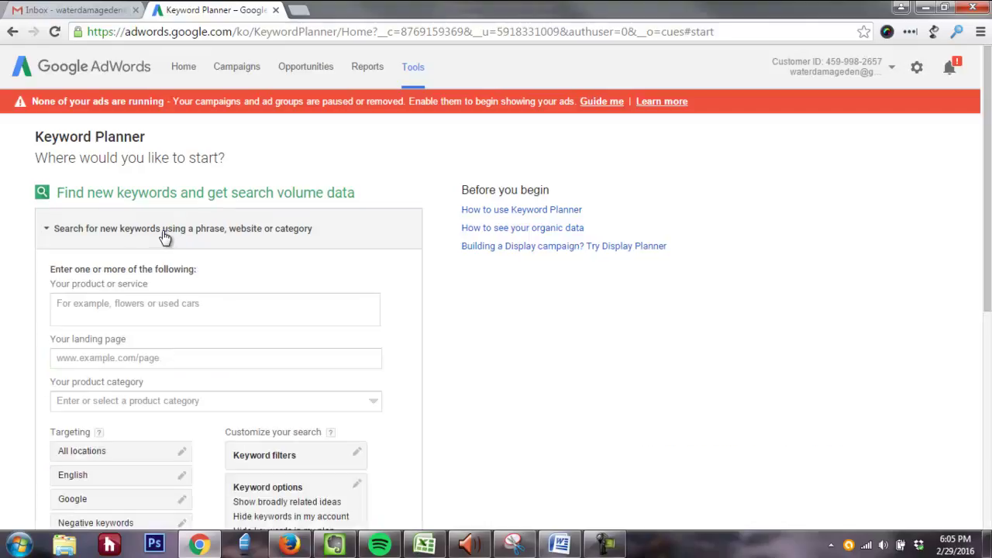
Step: Copy all ten Magento keyword phrases from the Word document into Keyword Planner's product or service field, without the trailing blank line
{"action": "scroll", "coordinate": [334, 261], "scroll_direction": "down", "scroll_amount": 1}
{"action": "left_click", "coordinate": [61, 245]}
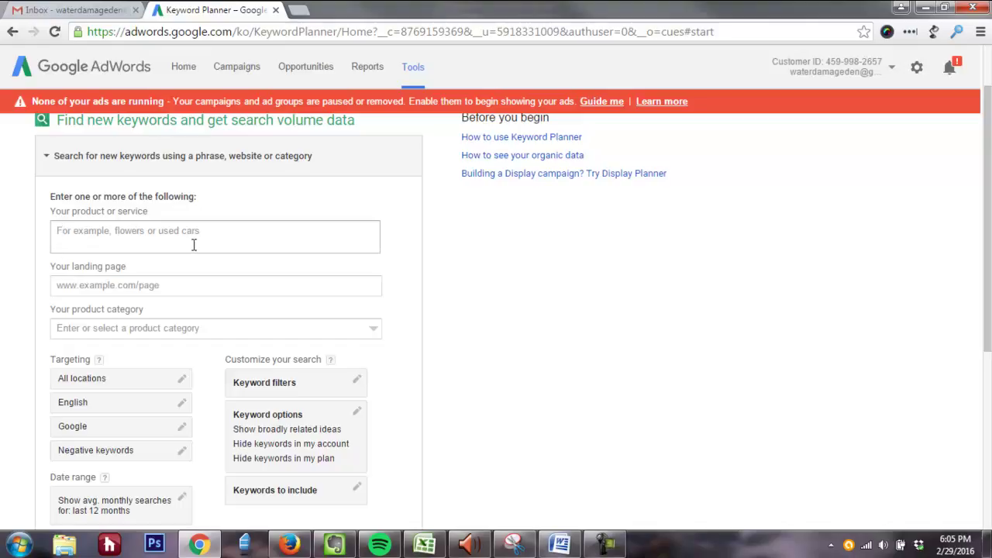
{"action": "left_click", "coordinate": [559, 545]}
{"action": "left_click_drag", "start_coordinate": [398, 431], "coordinate": [245, 221]}
{"action": "key", "text": "ctrl+c"}
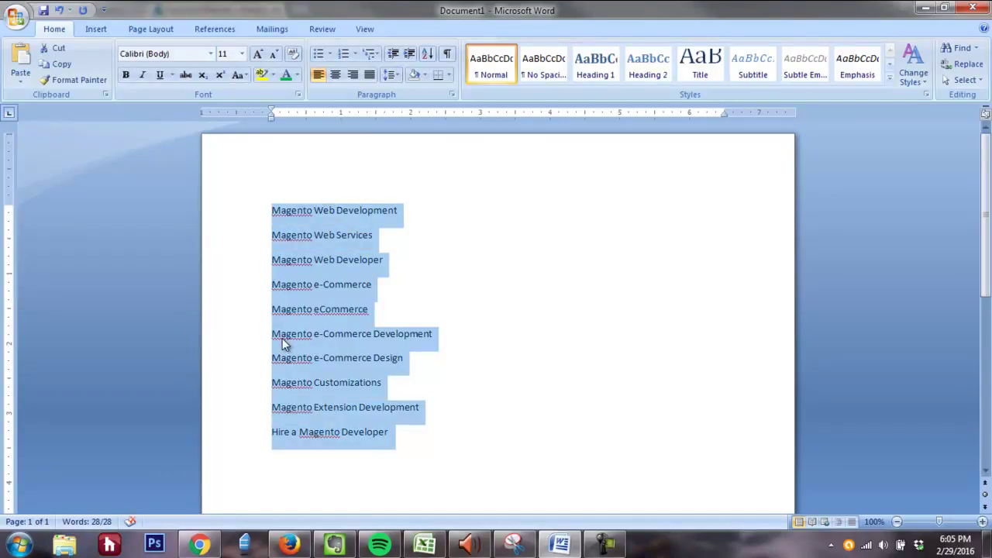
{"action": "left_click", "coordinate": [200, 545]}
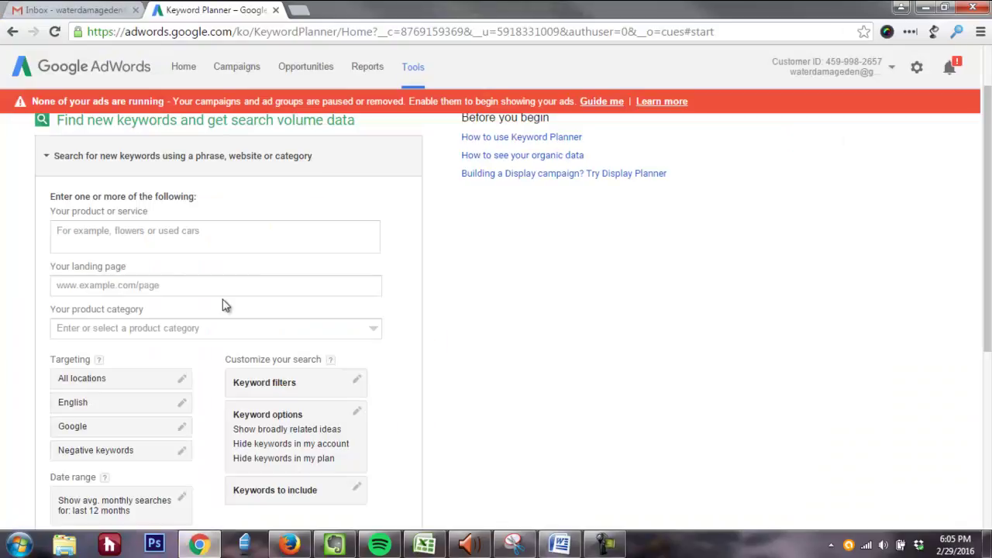
{"action": "left_click", "coordinate": [162, 231]}
{"action": "key", "text": "ctrl+v"}
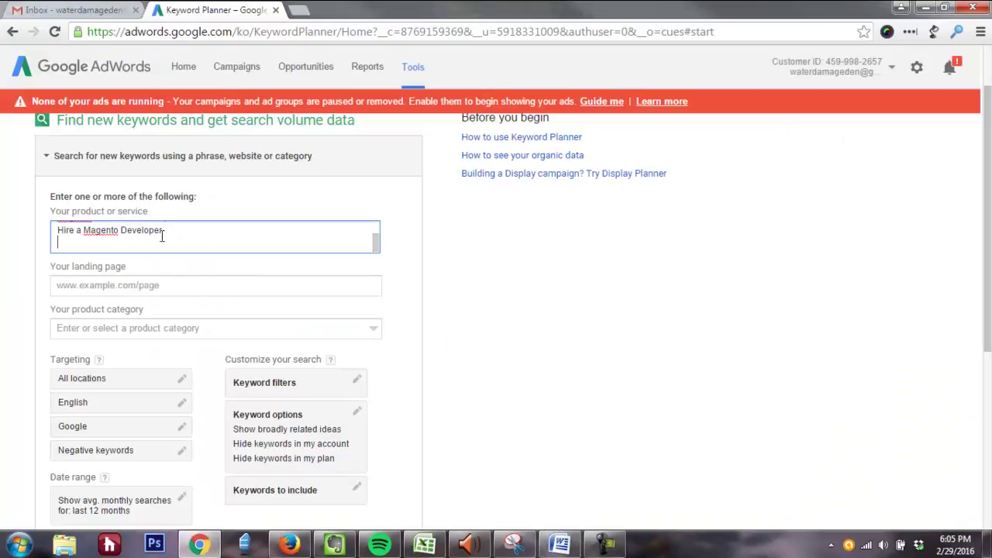
{"action": "key", "text": "BackSpace"}
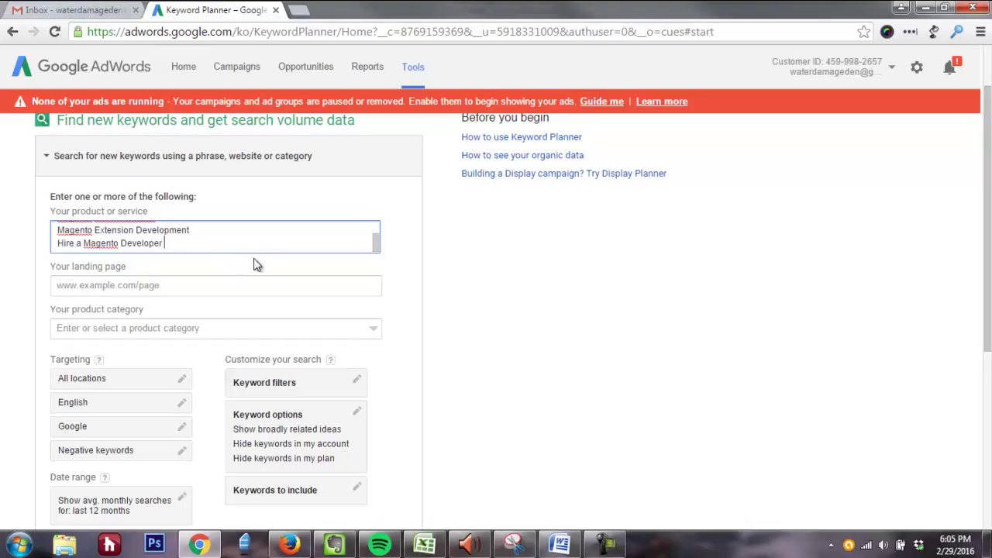
{"action": "scroll", "coordinate": [283, 269], "scroll_direction": "up", "scroll_amount": 1}
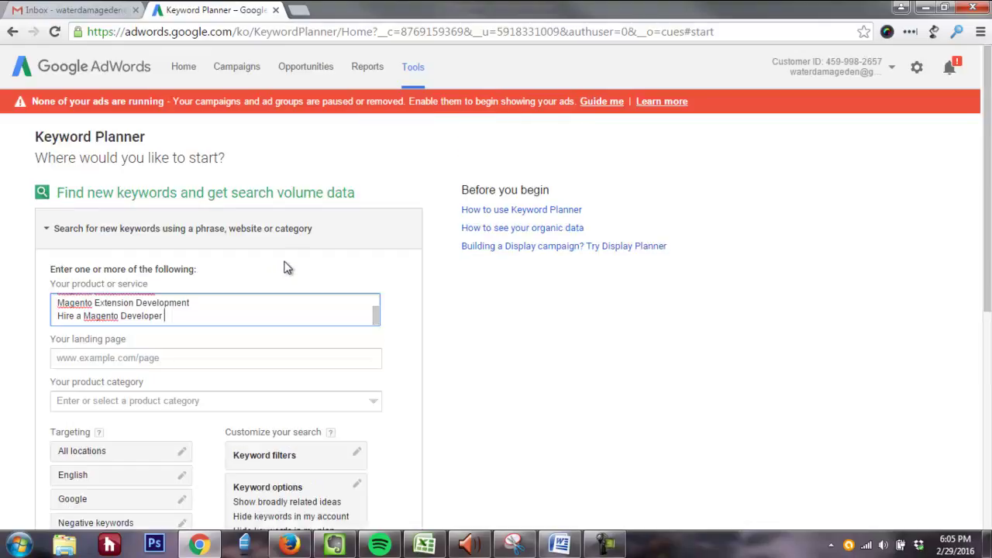
{"action": "left_click_drag", "start_coordinate": [271, 313], "coordinate": [158, 264]}
{"action": "left_click", "coordinate": [170, 303]}
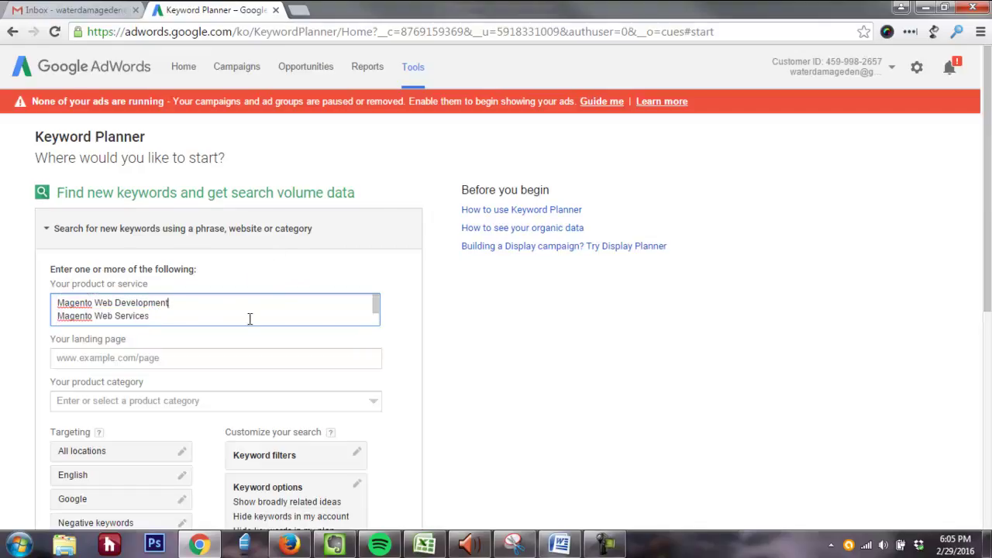
{"action": "scroll", "coordinate": [250, 318], "scroll_direction": "down", "scroll_amount": 1}
{"action": "scroll", "coordinate": [250, 318], "scroll_direction": "down", "scroll_amount": 3}
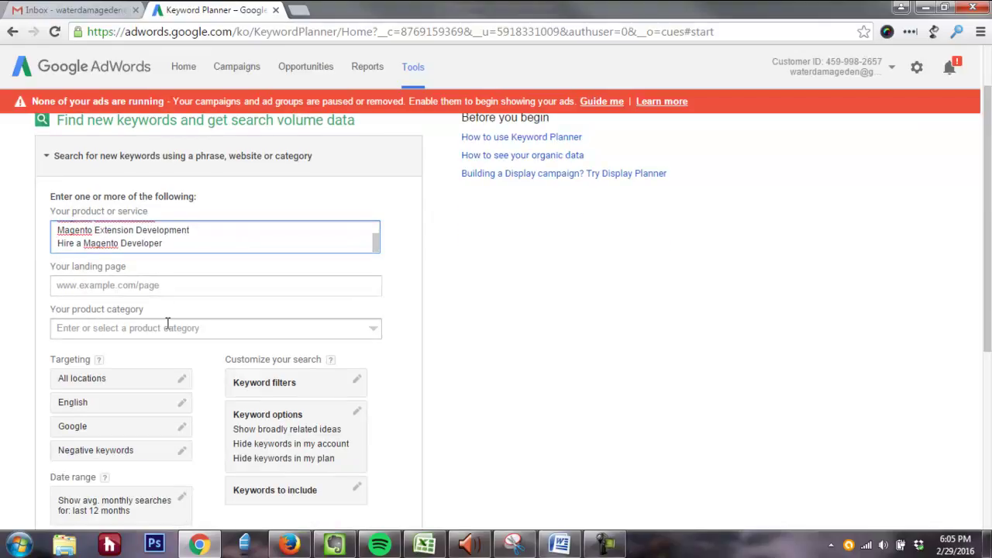
Step: Set the location targeting to United States and get keyword ideas for the entered phrases
{"action": "scroll", "coordinate": [387, 305], "scroll_direction": "down", "scroll_amount": 1}
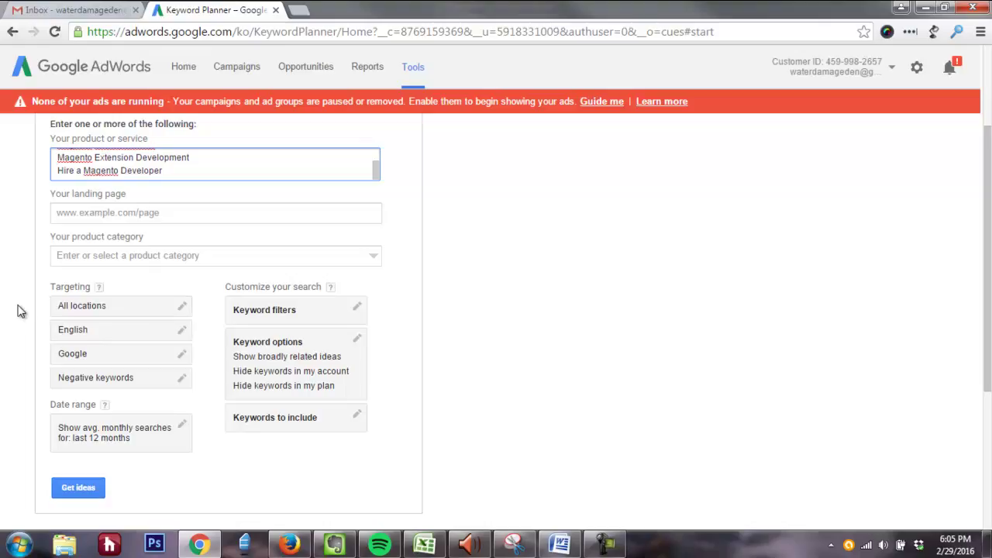
{"action": "left_click", "coordinate": [71, 309]}
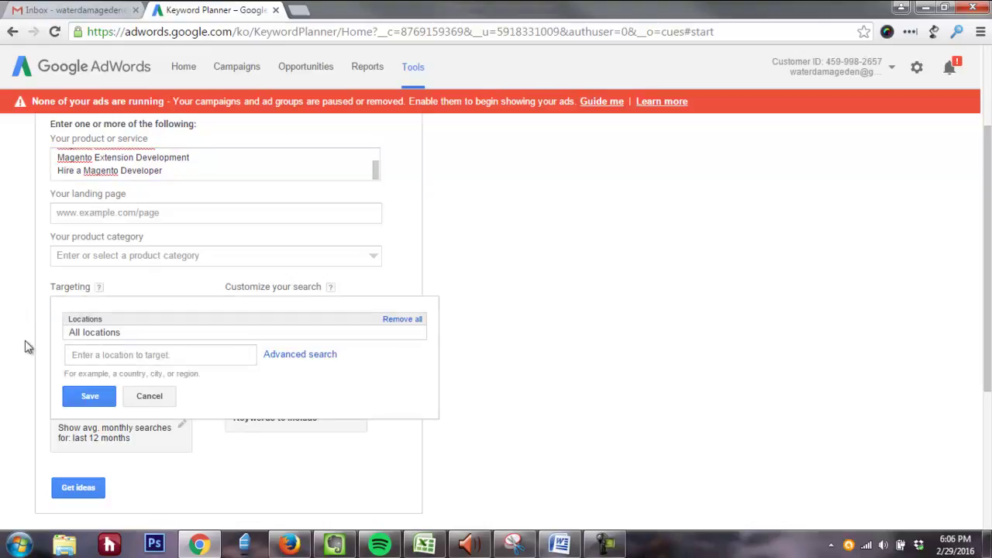
{"action": "left_click", "coordinate": [103, 355]}
{"action": "type", "text": "unit"}
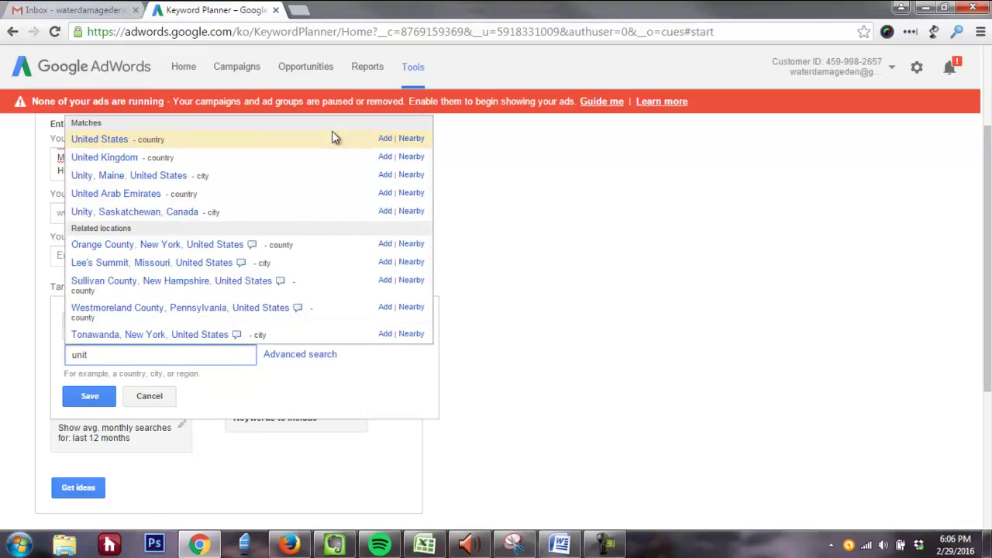
{"action": "left_click", "coordinate": [386, 138]}
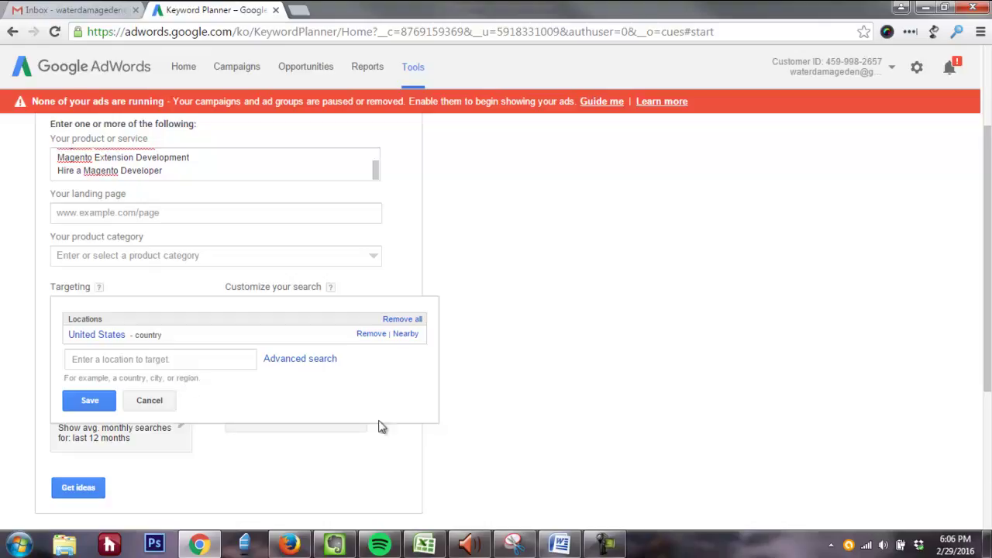
{"action": "left_click", "coordinate": [88, 401]}
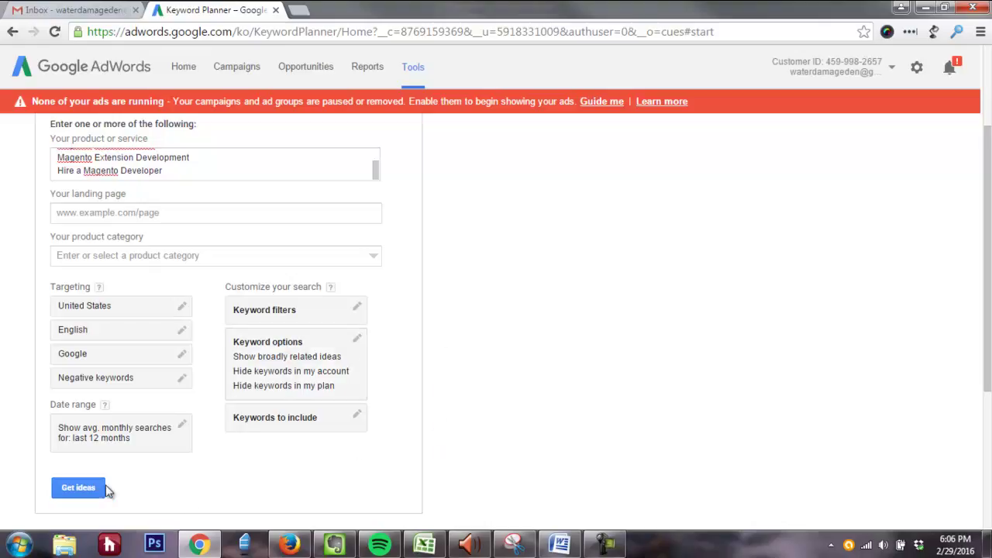
{"action": "left_click", "coordinate": [77, 487]}
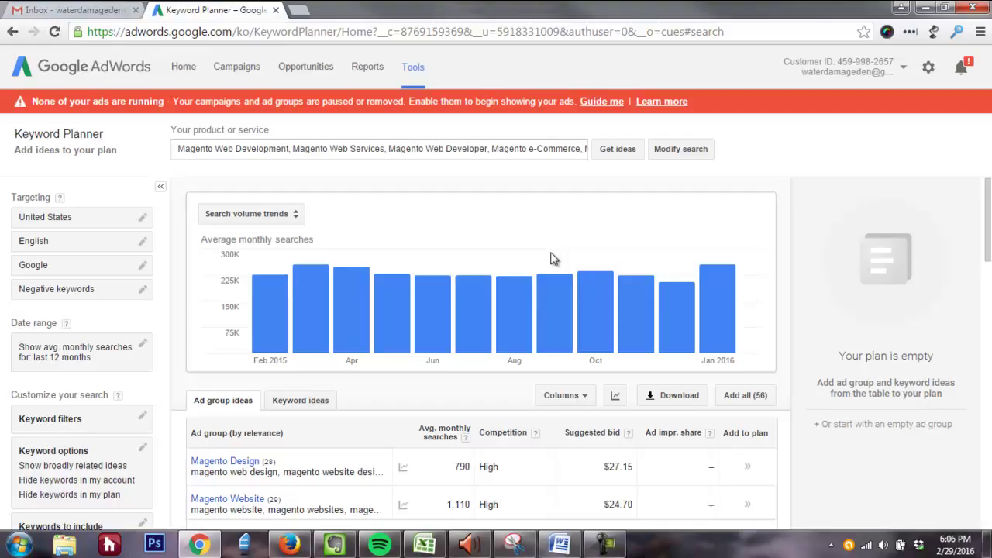
Step: Examine the ad group ideas and the keywords, searches and suggested bids inside the Magento Design group, and return to the overview
{"action": "scroll", "coordinate": [550, 259], "scroll_direction": "down", "scroll_amount": 1}
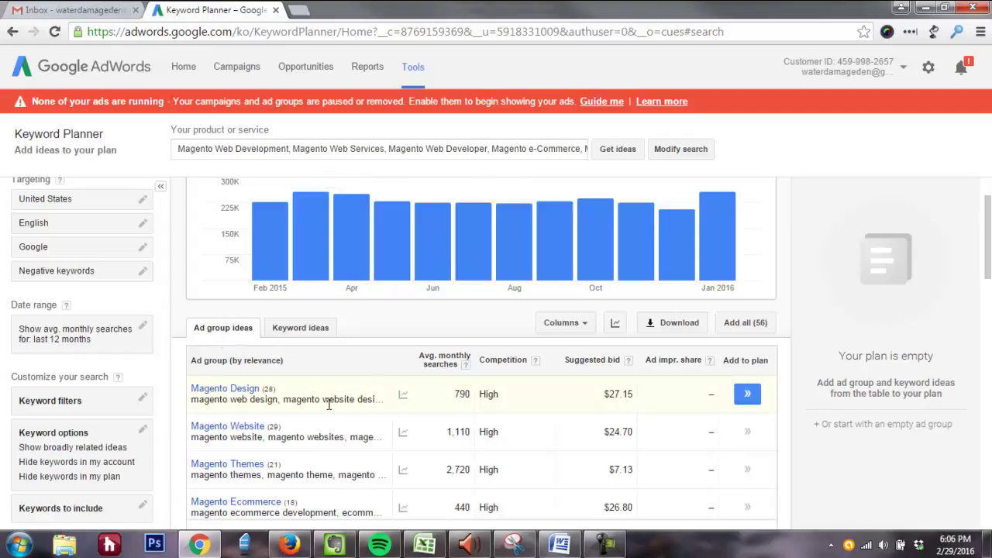
{"action": "scroll", "coordinate": [324, 399], "scroll_direction": "down", "scroll_amount": 1}
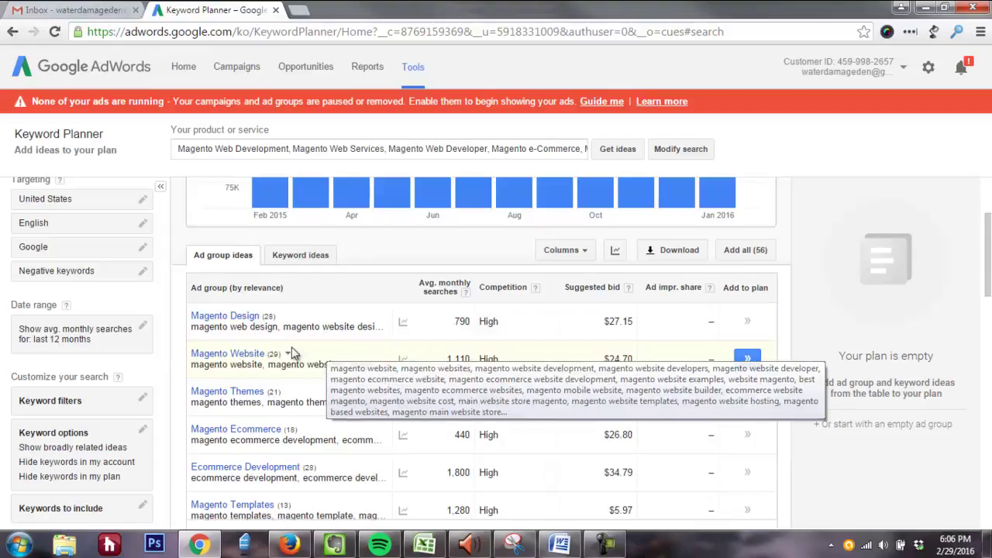
{"action": "left_click", "coordinate": [203, 318]}
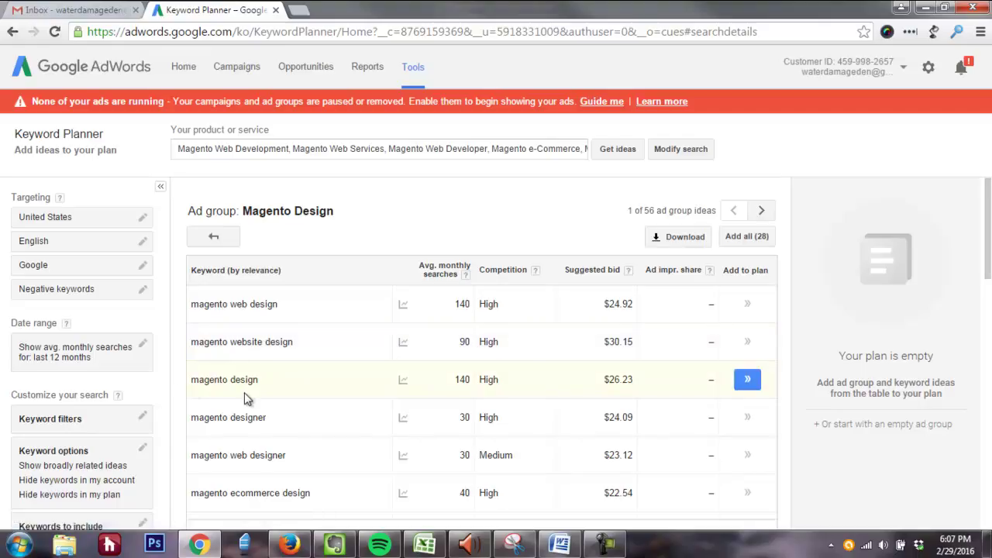
{"action": "scroll", "coordinate": [244, 392], "scroll_direction": "down", "scroll_amount": 2}
{"action": "scroll", "coordinate": [295, 387], "scroll_direction": "down", "scroll_amount": 2}
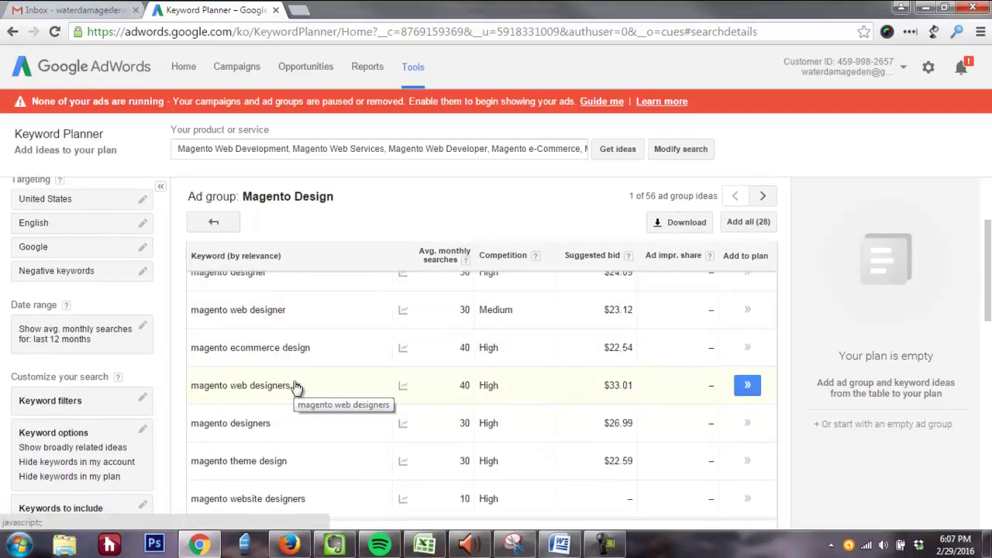
{"action": "scroll", "coordinate": [295, 387], "scroll_direction": "down", "scroll_amount": 3}
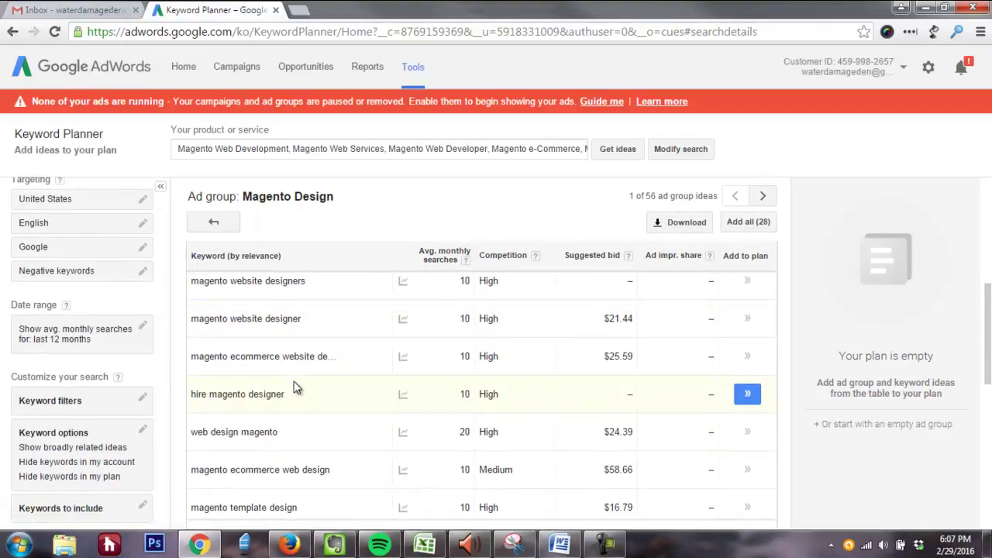
{"action": "scroll", "coordinate": [296, 387], "scroll_direction": "up", "scroll_amount": 6}
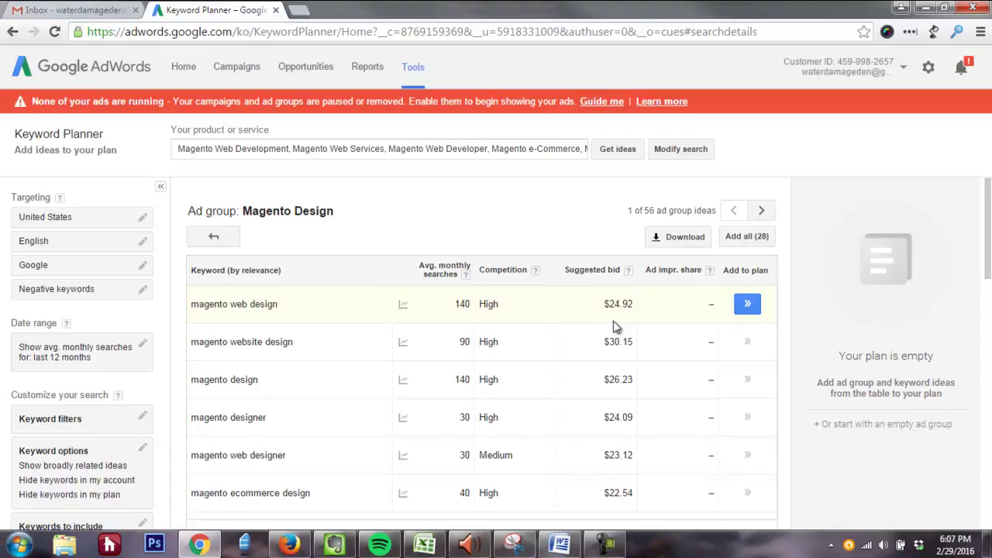
{"action": "left_click", "coordinate": [215, 238]}
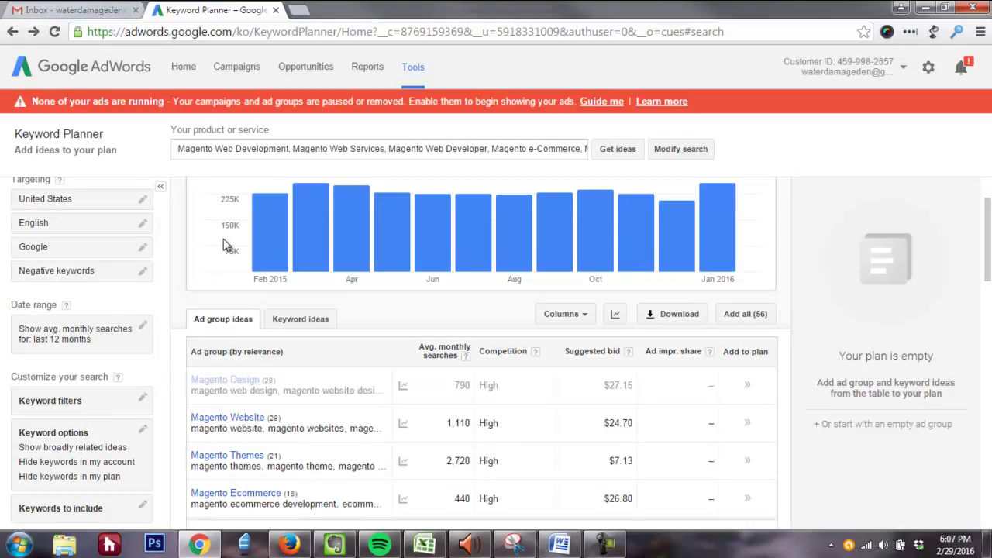
Step: Show the individual keyword ideas, then download and save their historical statistics in Excel CSV format
{"action": "left_click", "coordinate": [318, 324]}
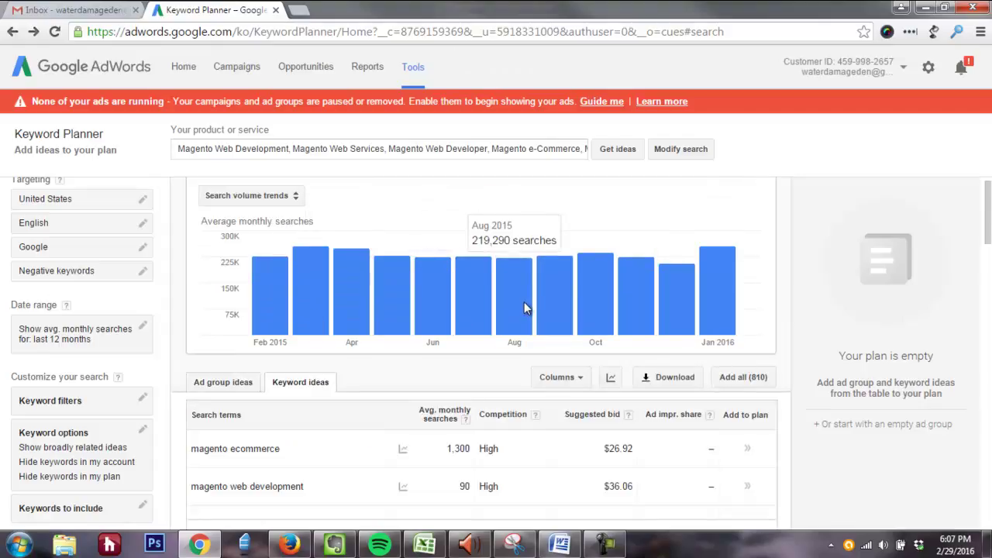
{"action": "scroll", "coordinate": [524, 303], "scroll_direction": "down", "scroll_amount": 1}
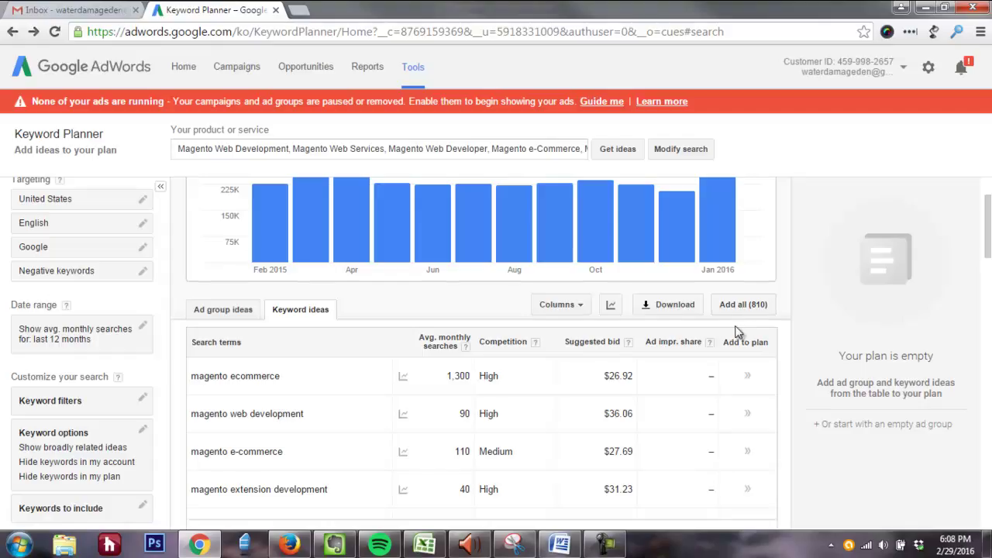
{"action": "left_click", "coordinate": [667, 306]}
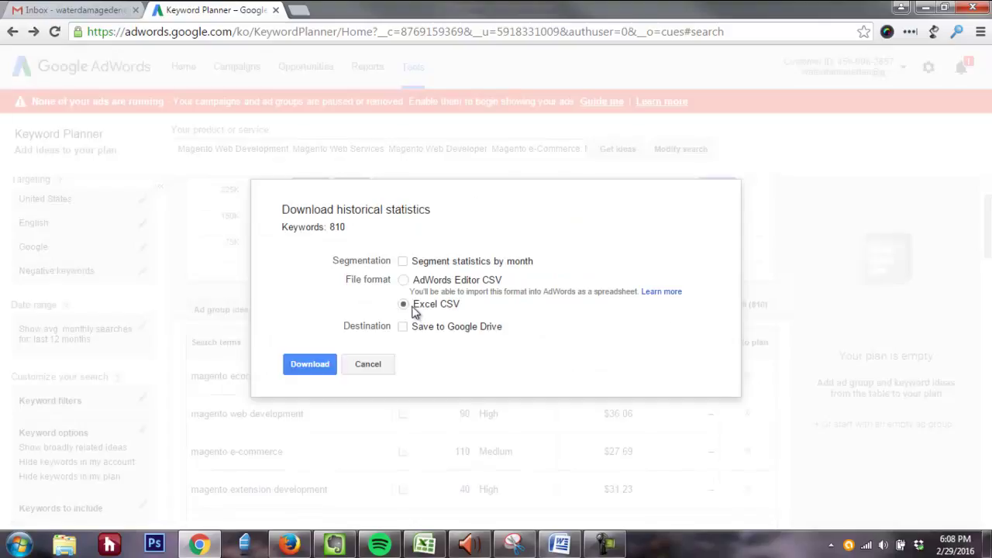
{"action": "left_click", "coordinate": [302, 362]}
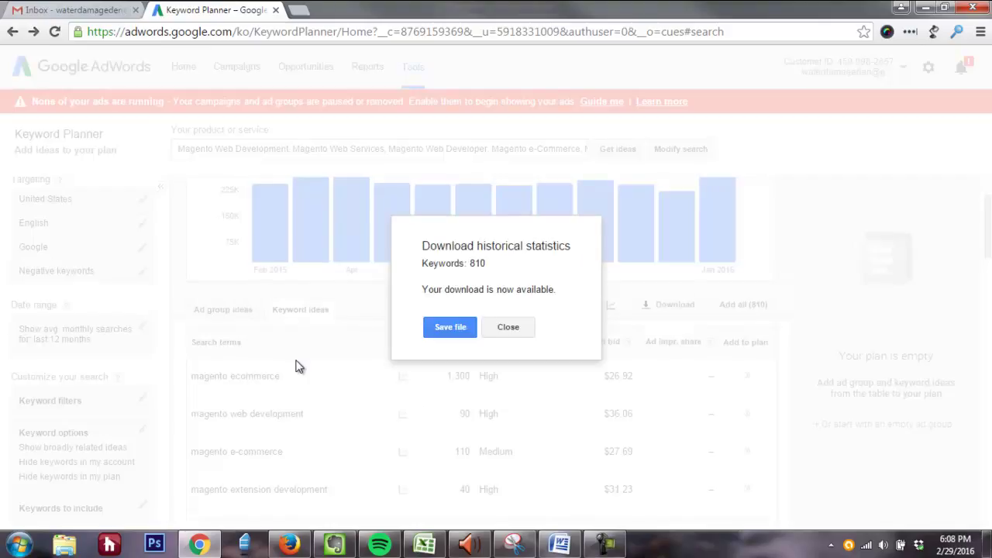
{"action": "left_click", "coordinate": [459, 328]}
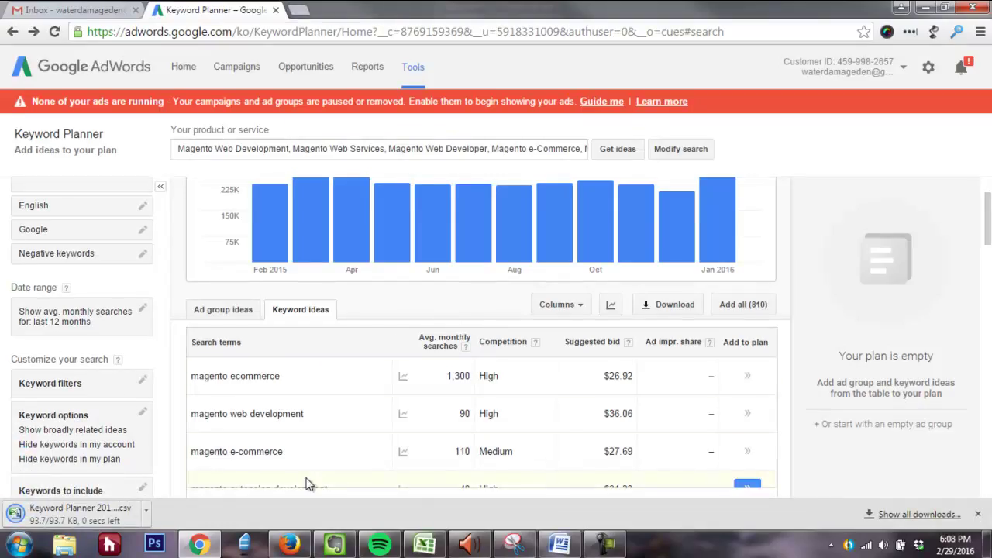
Step: Open the downloaded keyword CSV in Excel and autofit the Ad group, Keyword, Avg. Monthly Searches, Competition and Suggested bid columns
{"action": "left_click", "coordinate": [87, 515]}
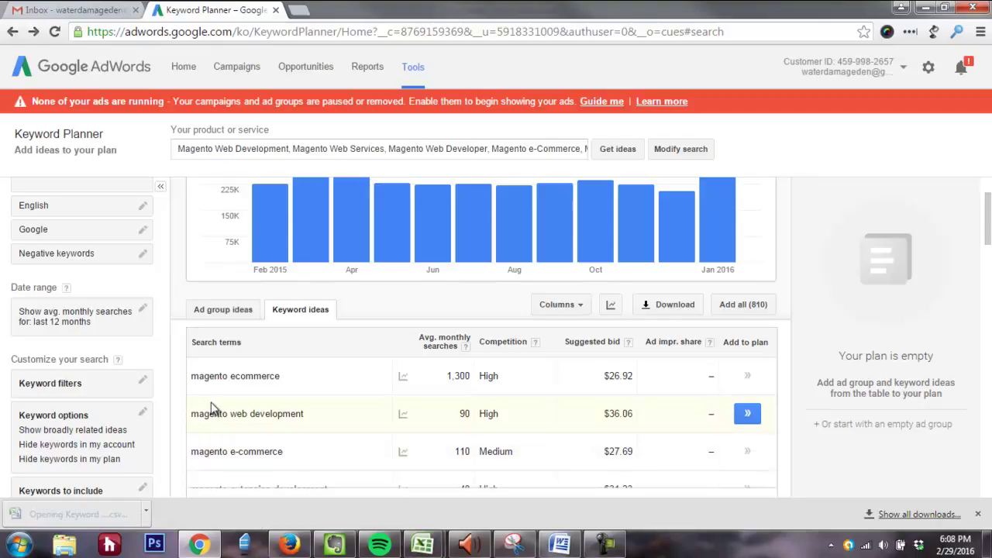
{"action": "left_click", "coordinate": [91, 517]}
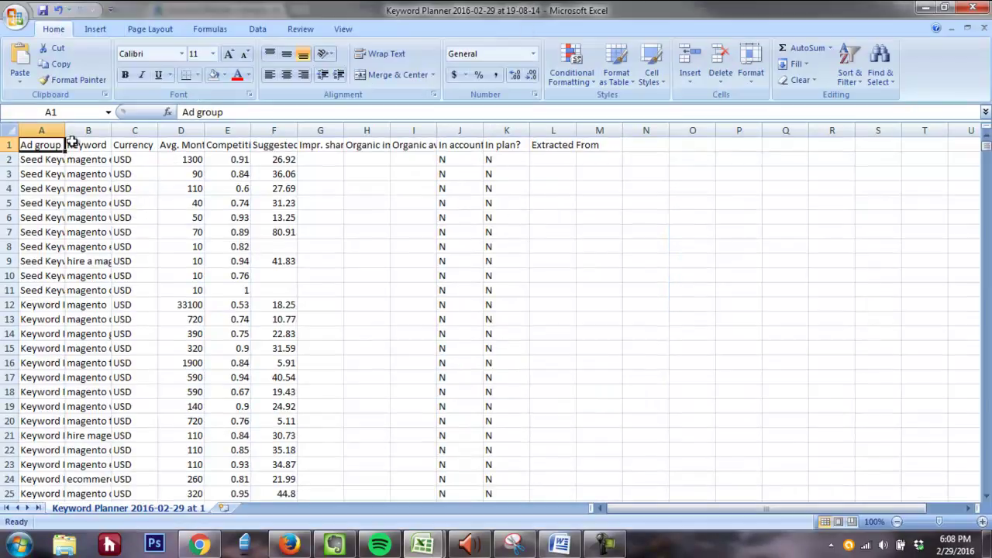
{"action": "double_click", "coordinate": [65, 130]}
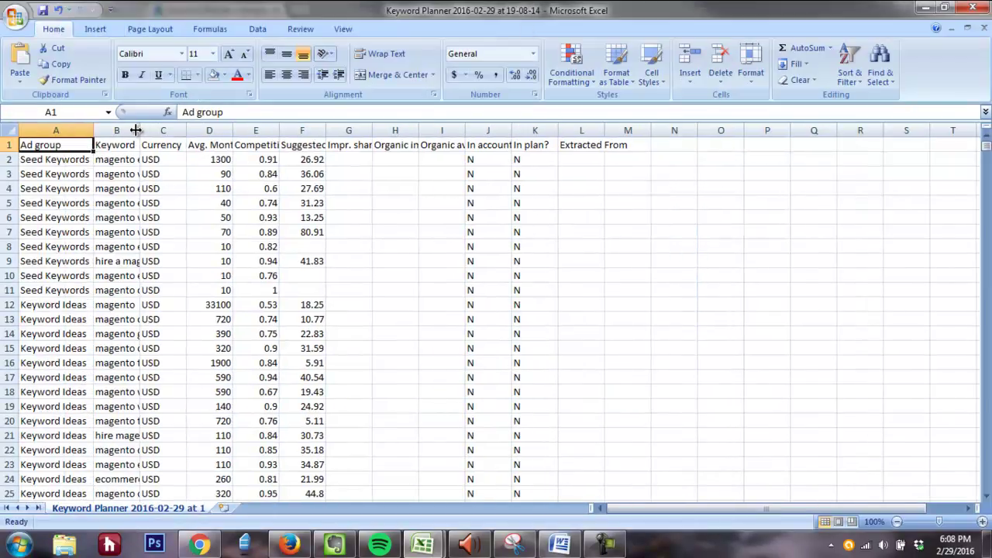
{"action": "double_click", "coordinate": [140, 130]}
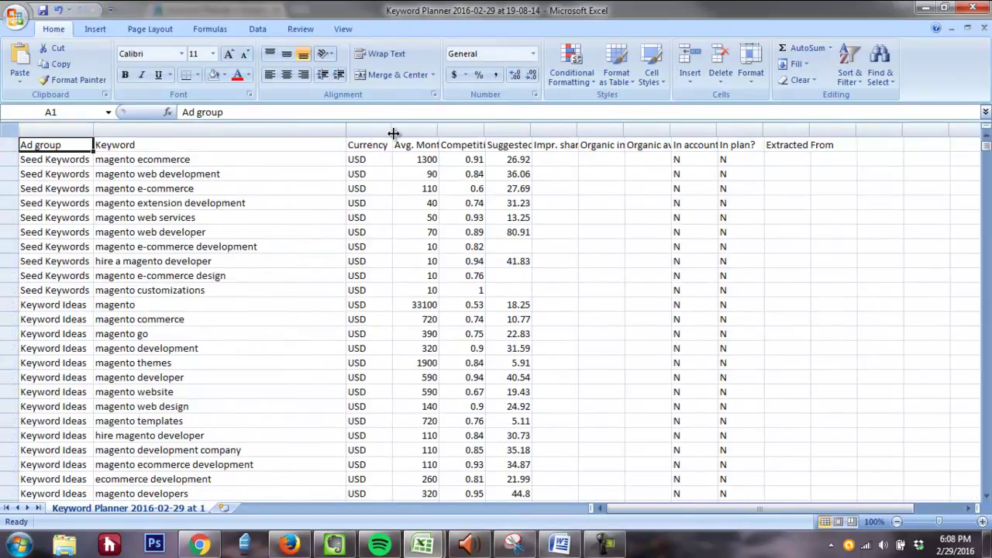
{"action": "double_click", "coordinate": [438, 131]}
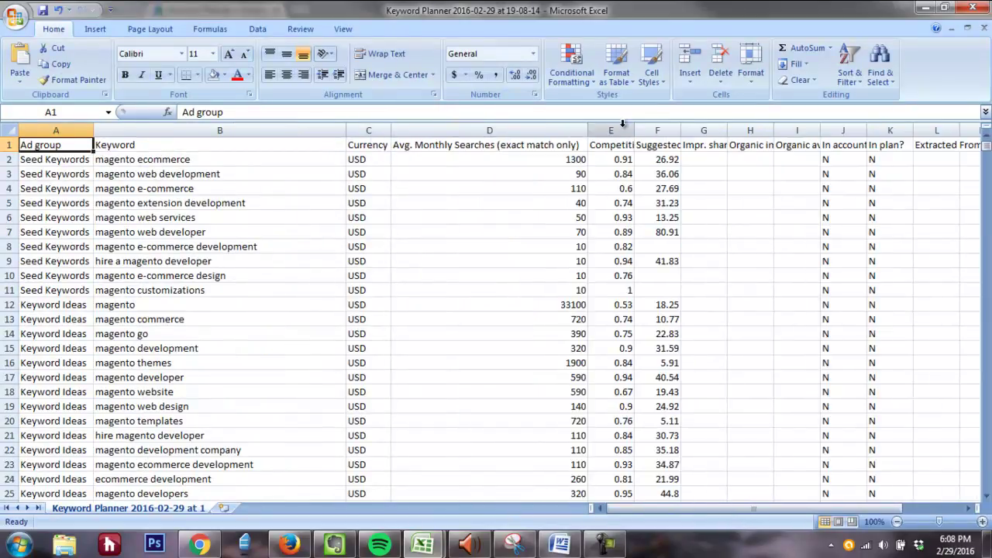
{"action": "double_click", "coordinate": [634, 130]}
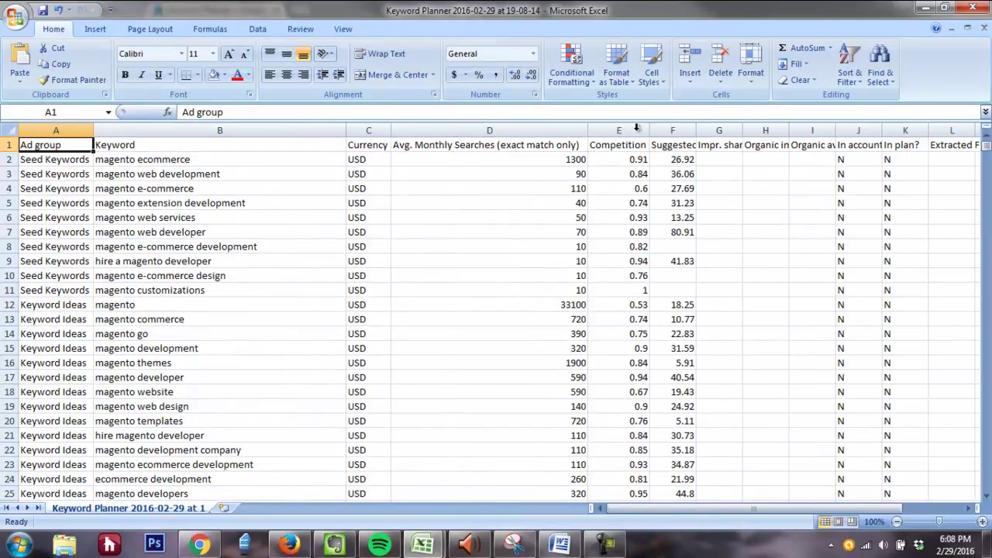
{"action": "double_click", "coordinate": [696, 130]}
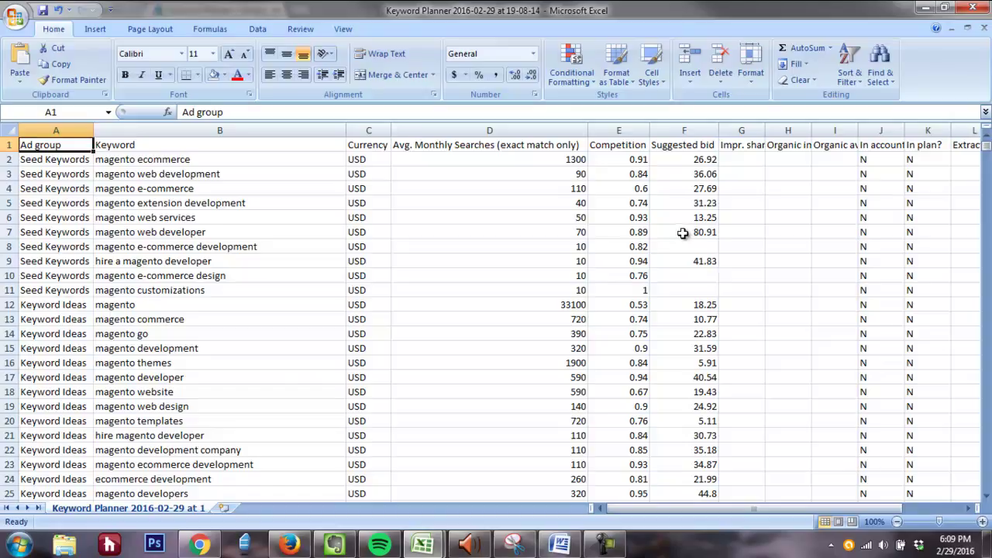
Step: Sort the keyword list by Avg. Monthly Searches from largest to smallest, expanding the selection to include the adjacent data
{"action": "left_click", "coordinate": [682, 232]}
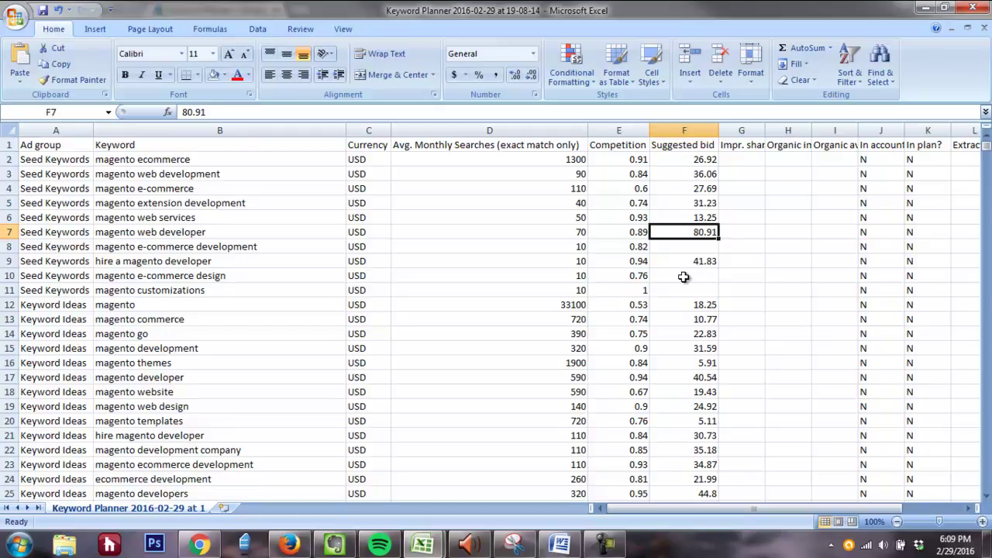
{"action": "left_click", "coordinate": [536, 131]}
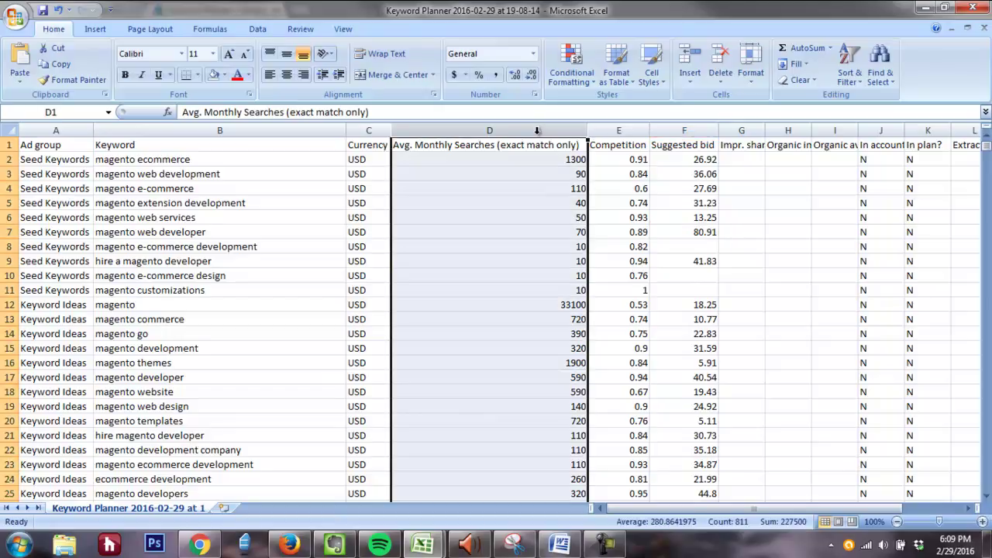
{"action": "right_click", "coordinate": [536, 131]}
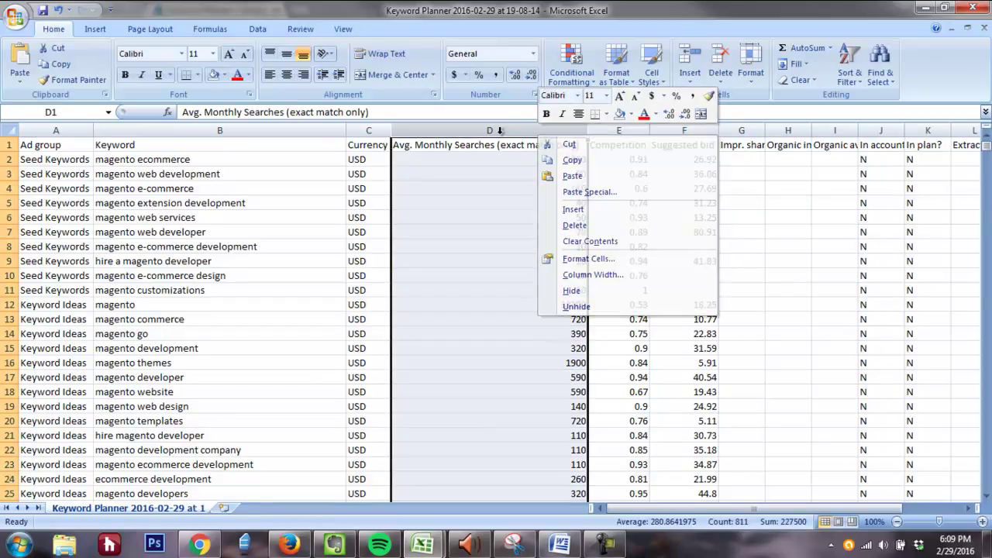
{"action": "key", "text": "Escape"}
{"action": "left_click", "coordinate": [853, 81]}
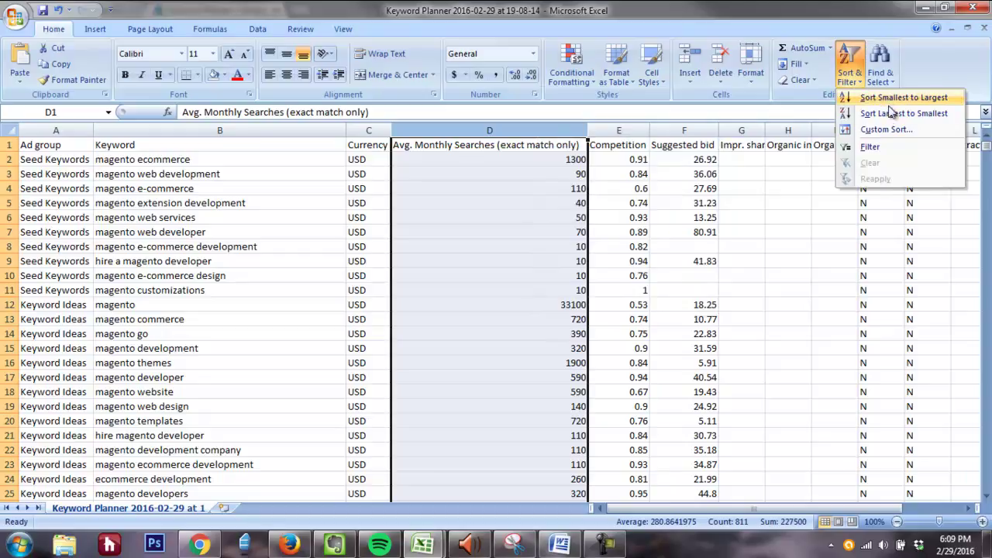
{"action": "left_click", "coordinate": [887, 113]}
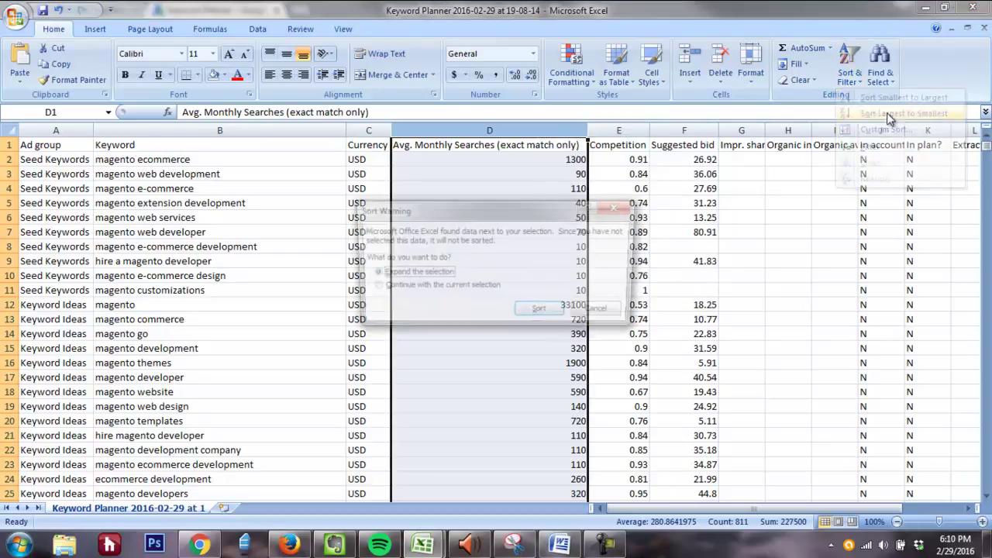
{"action": "left_click", "coordinate": [541, 313]}
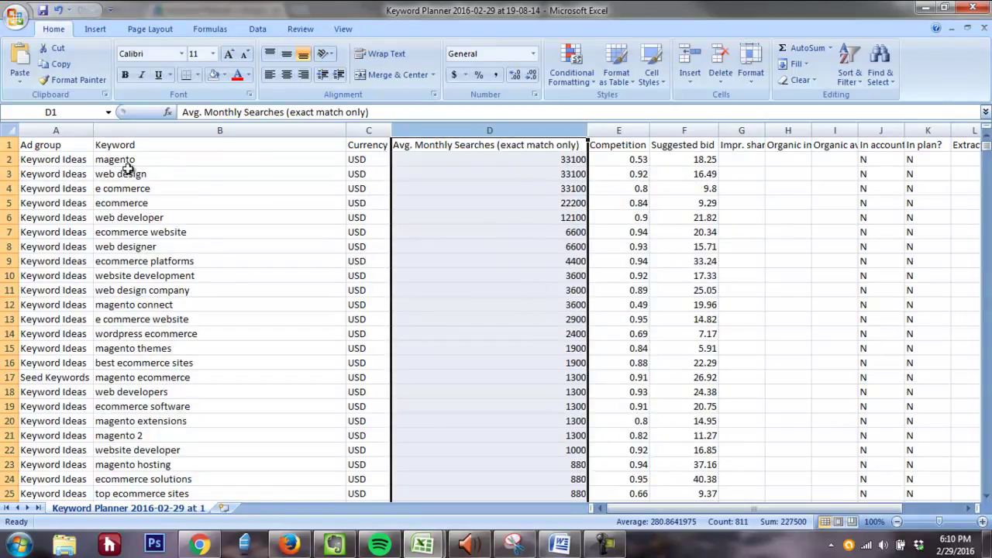
Step: Review the sorted keywords and their monthly searches, checking entries such as magento, e commerce, magento hosting and magento themes
{"action": "left_click", "coordinate": [253, 161]}
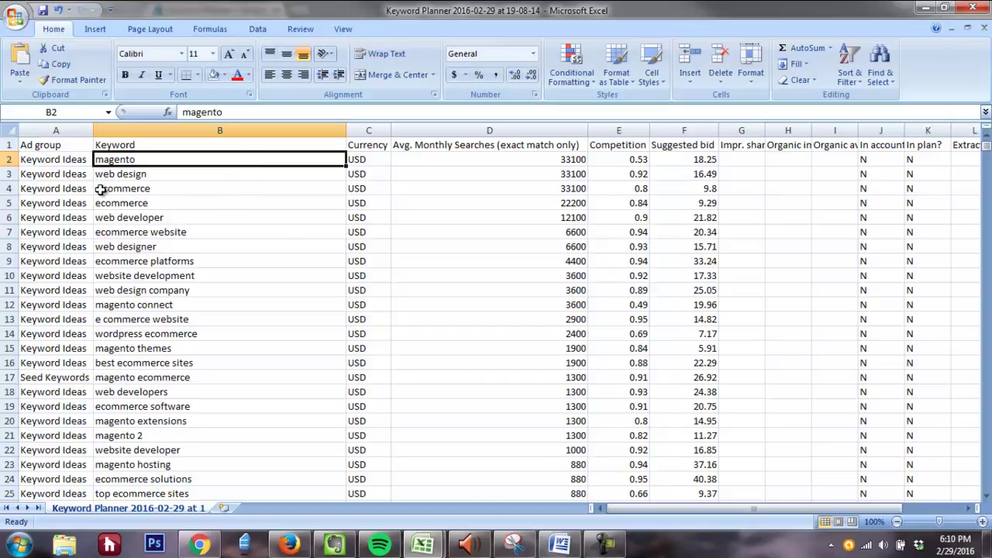
{"action": "left_click", "coordinate": [526, 189]}
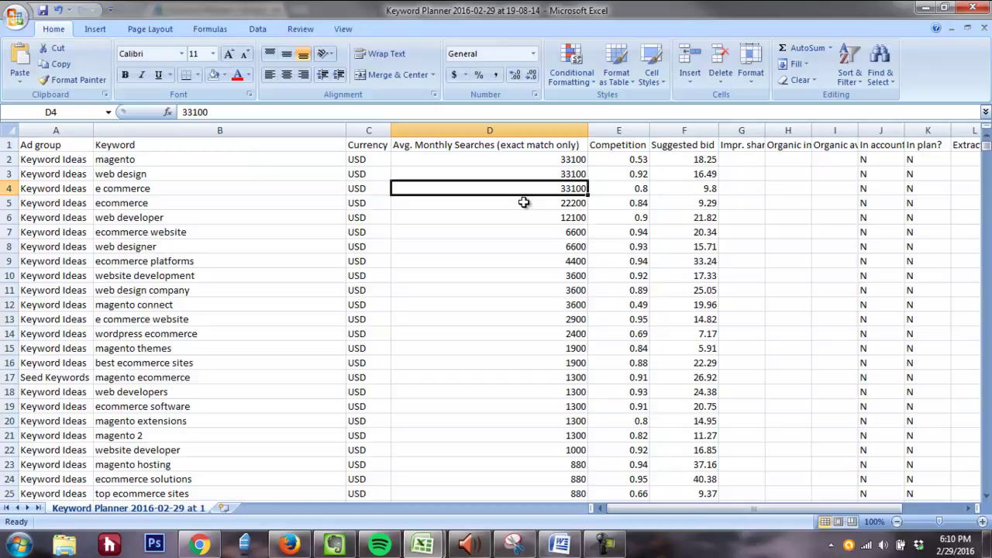
{"action": "scroll", "coordinate": [528, 214], "scroll_direction": "down", "scroll_amount": 1}
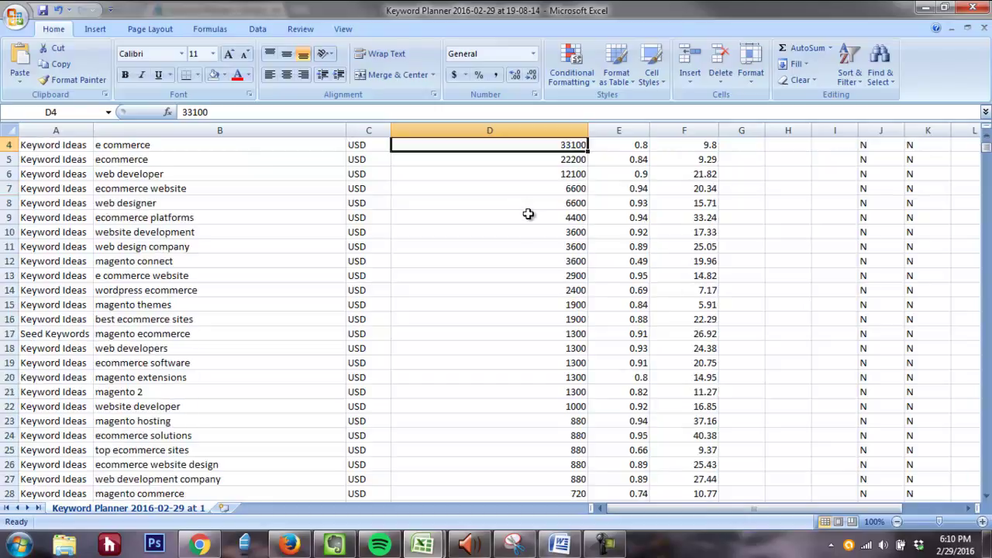
{"action": "scroll", "coordinate": [526, 215], "scroll_direction": "up", "scroll_amount": 1}
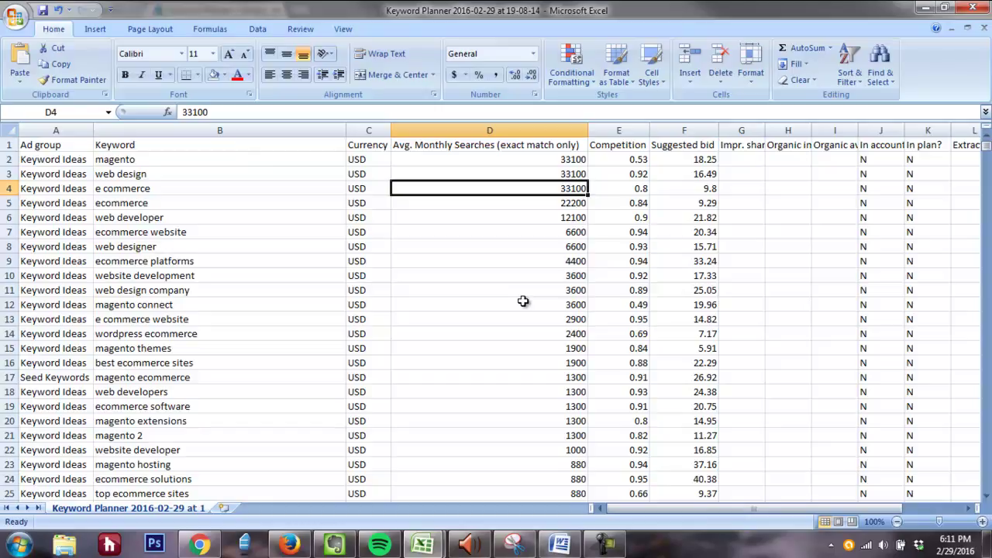
{"action": "left_click", "coordinate": [139, 465]}
{"action": "scroll", "coordinate": [306, 467], "scroll_direction": "down", "scroll_amount": 2}
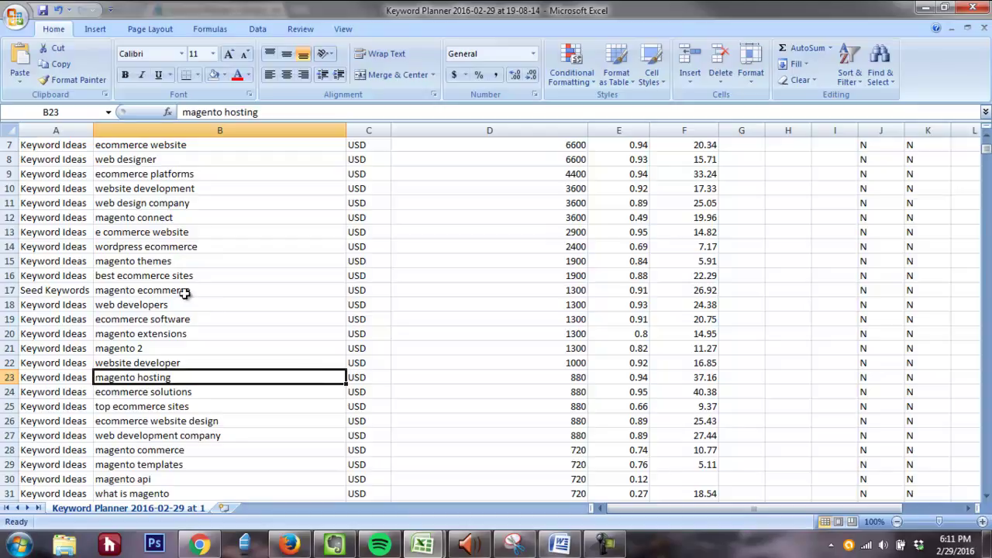
{"action": "left_click", "coordinate": [184, 262]}
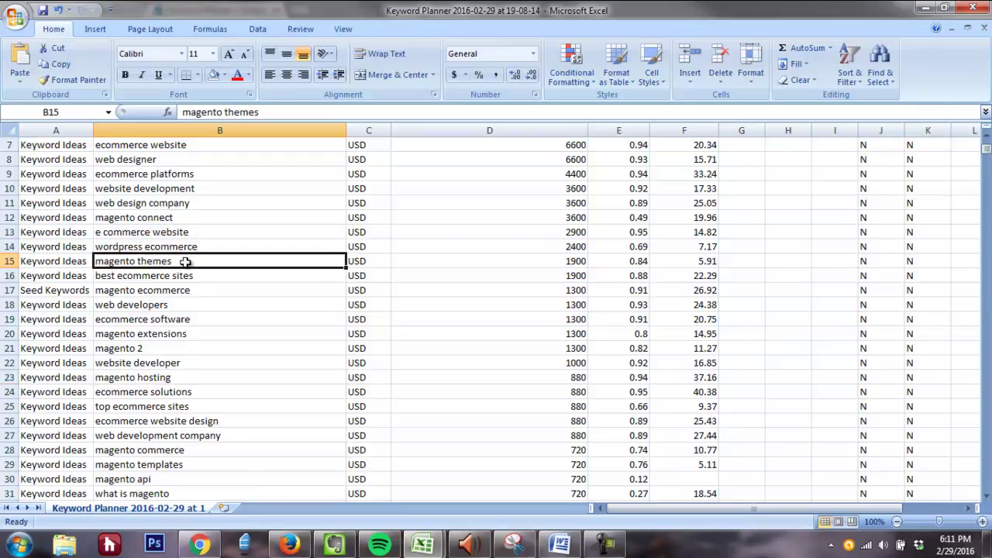